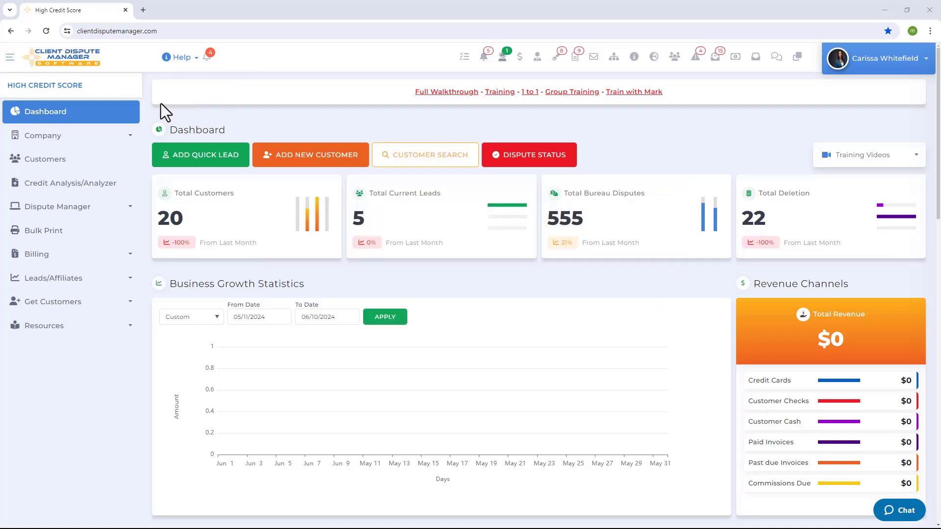
- Open the client's Dispute Manager at the IMPORT REPORT step, with Smart Credit as report type
click(94, 210)
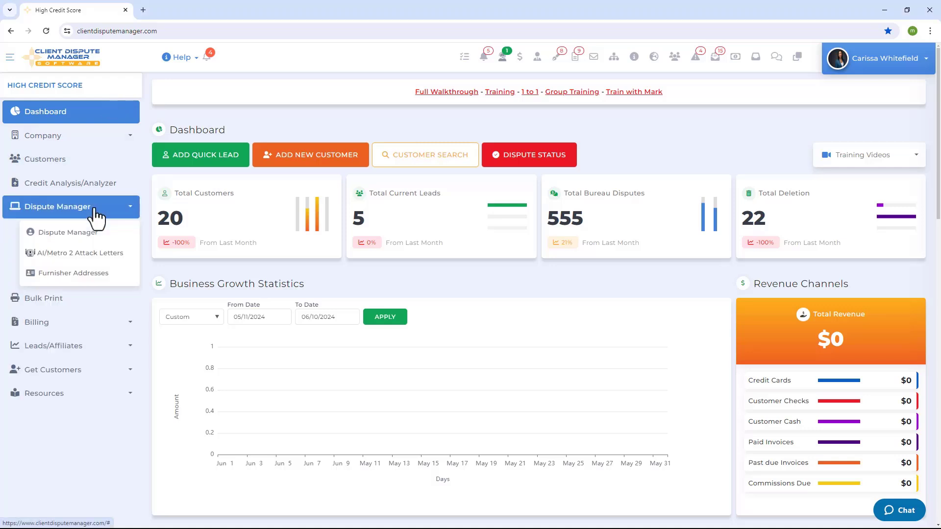
click(88, 234)
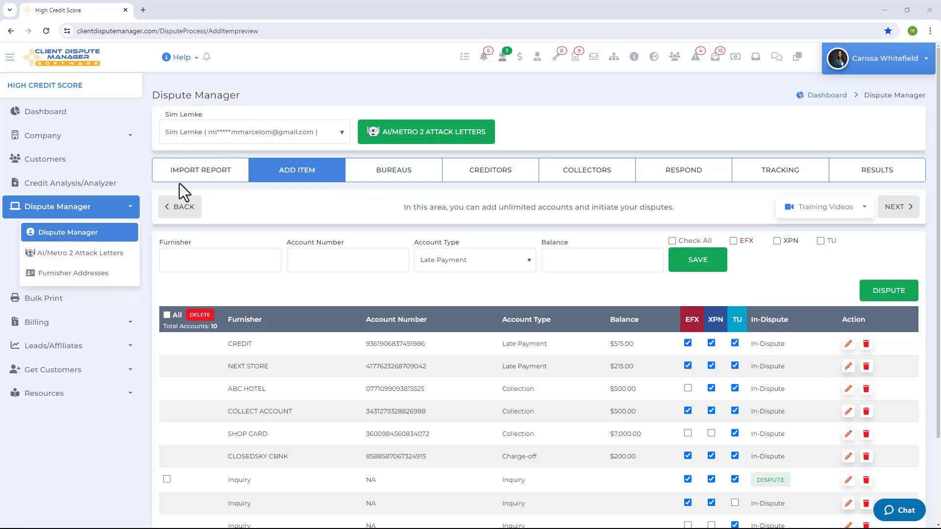
click(225, 190)
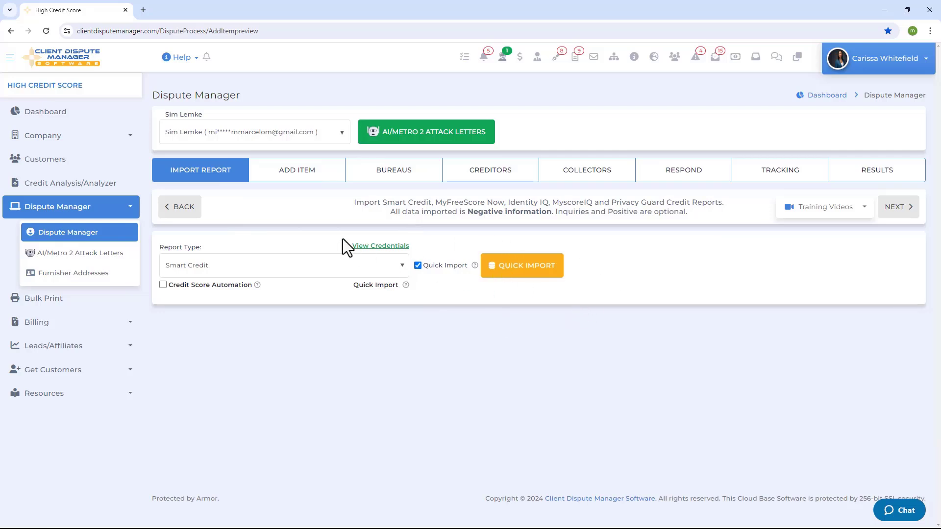
click(334, 264)
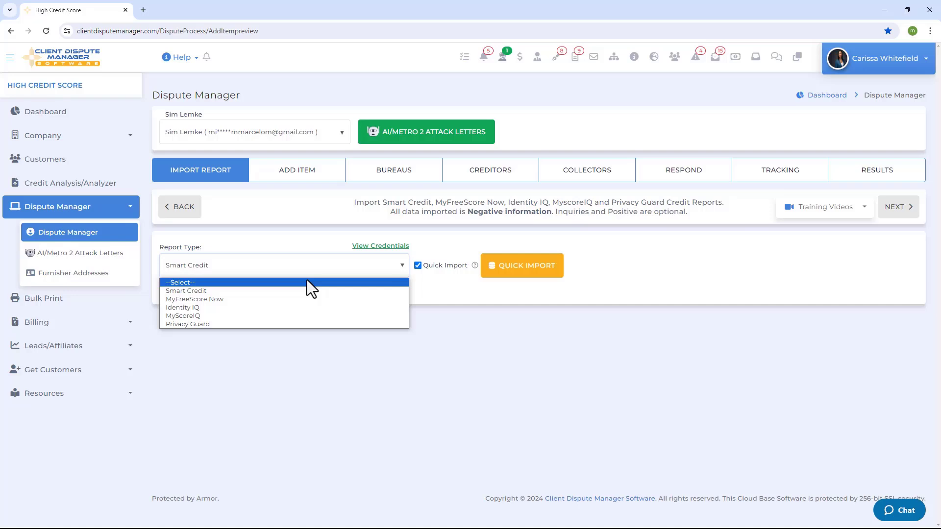
click(321, 252)
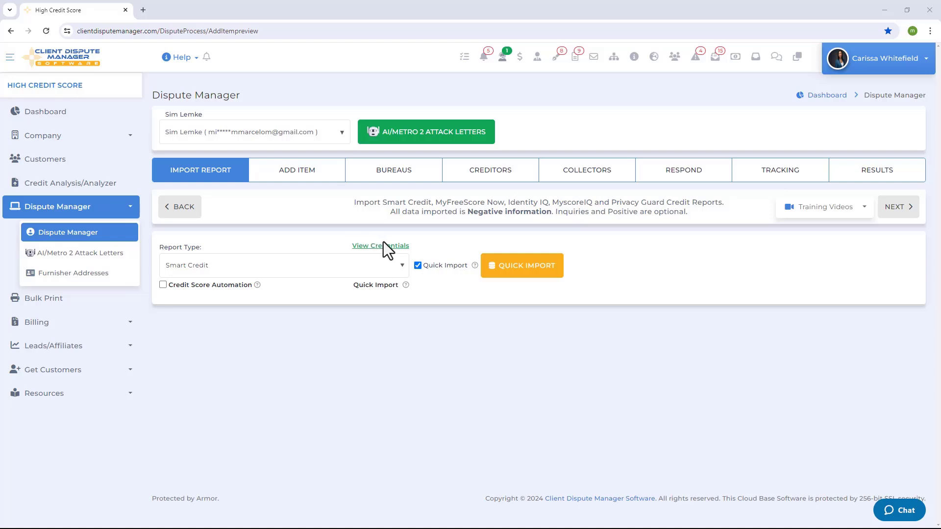
click(404, 223)
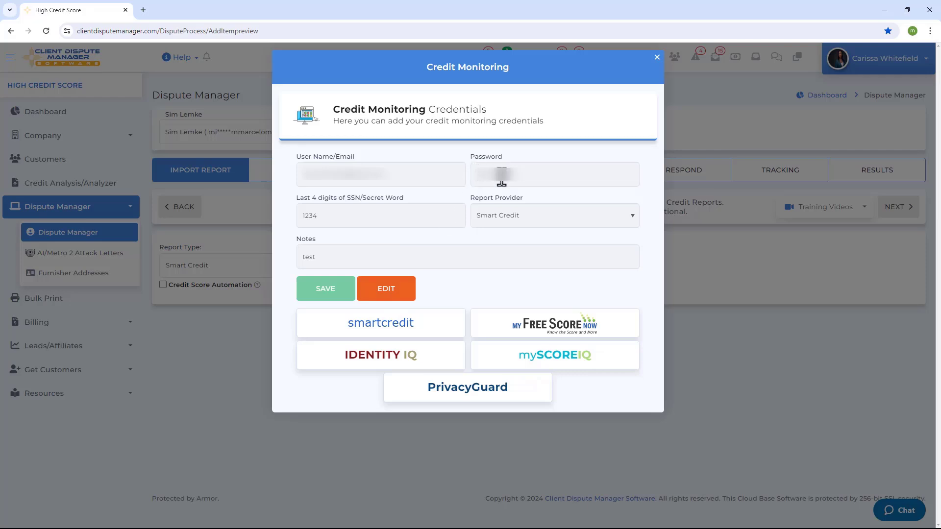
click(341, 286)
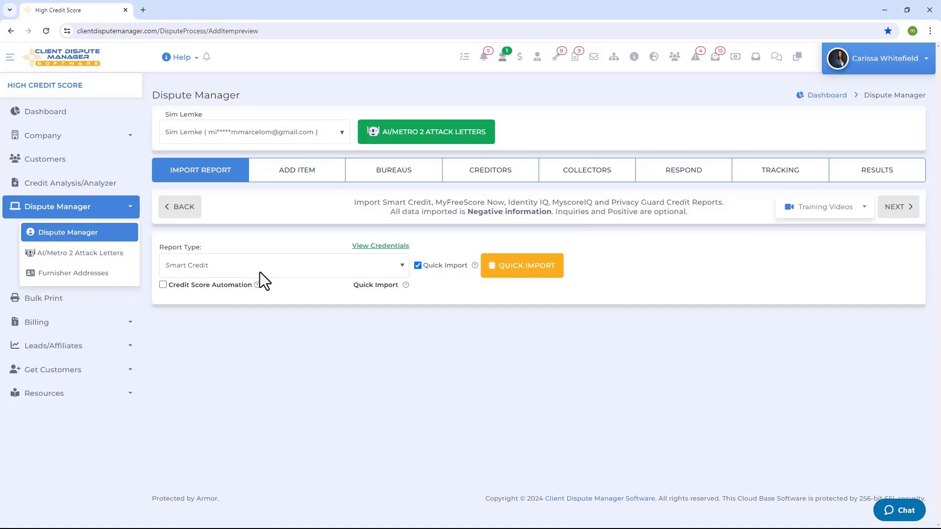
- Quick-import the Smart Credit report, showing scores 542 Equifax, 530 Experian and 509 TransUnion
click(533, 268)
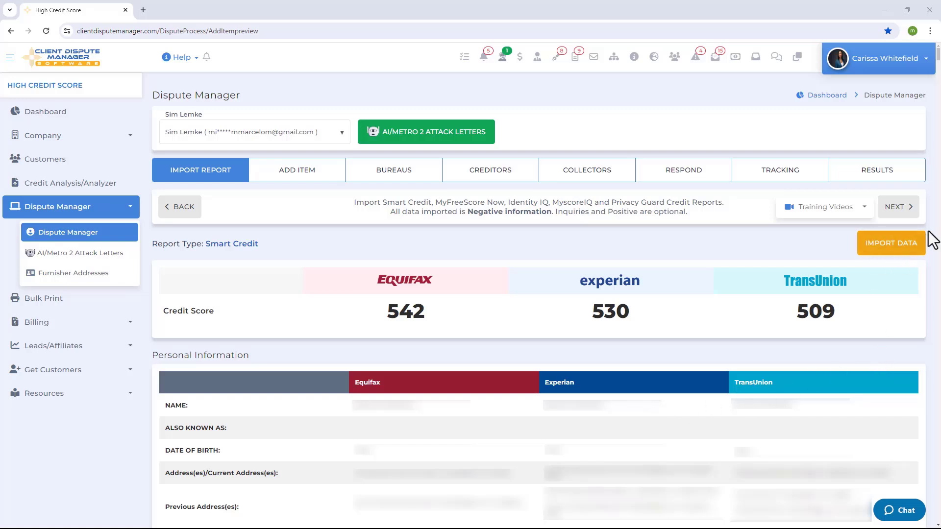
- Import the report data into the account list and go to the Collectors step with ABC HOTEL's 500.00 account
click(914, 244)
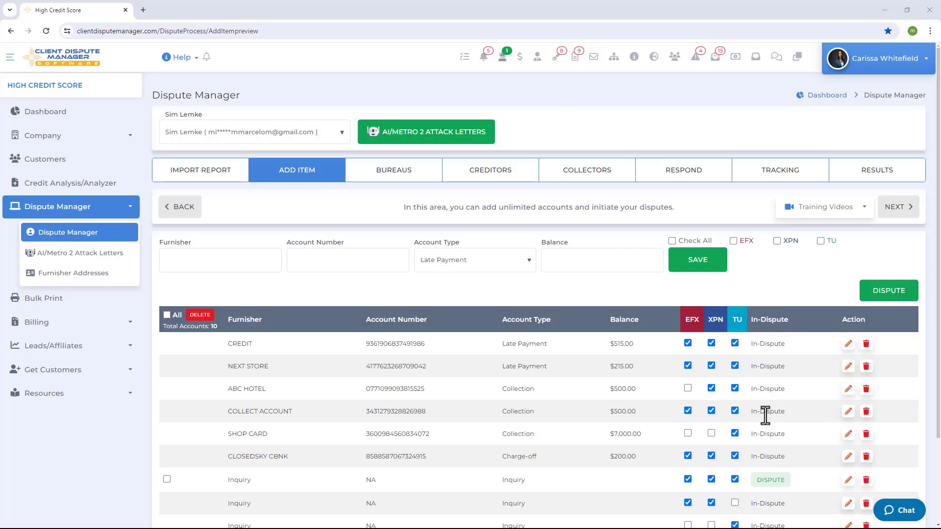
click(581, 178)
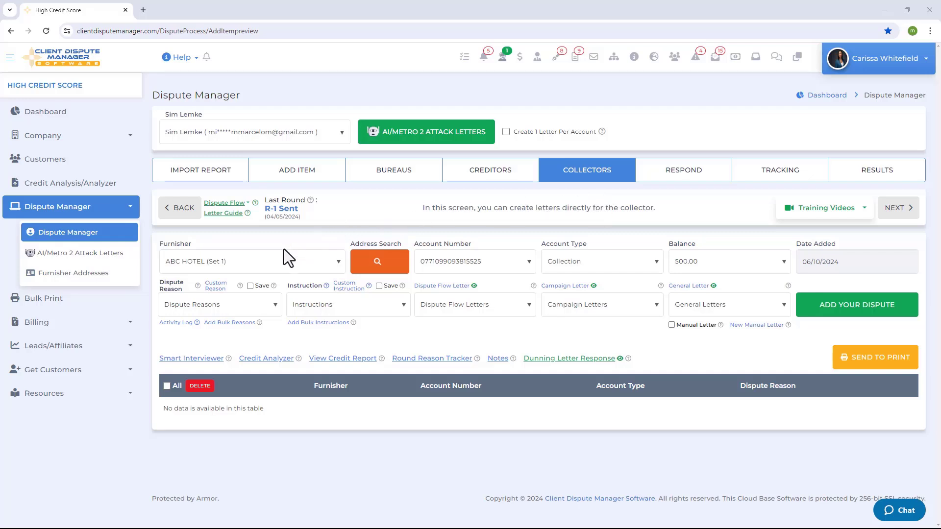
- Set COLLECT ACCOUNT as the furnisher and search collector addresses for 'collection'
click(268, 256)
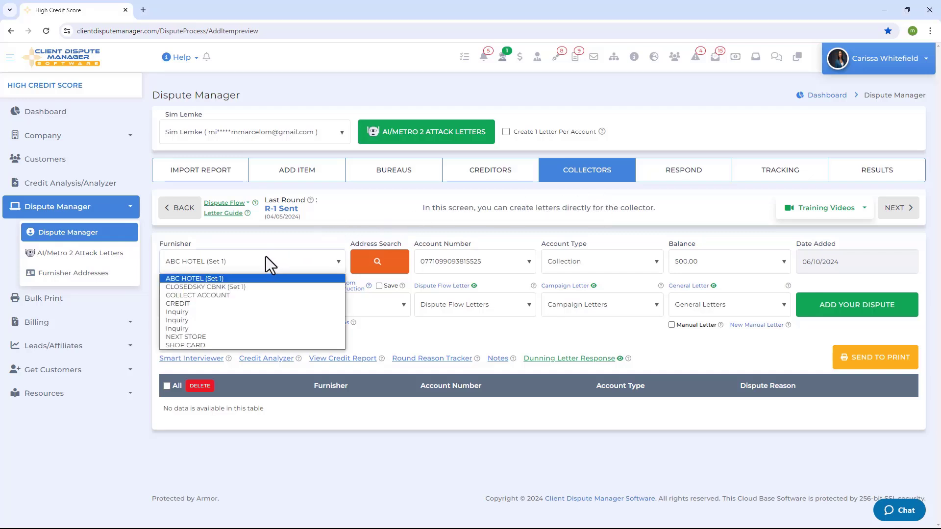
click(254, 296)
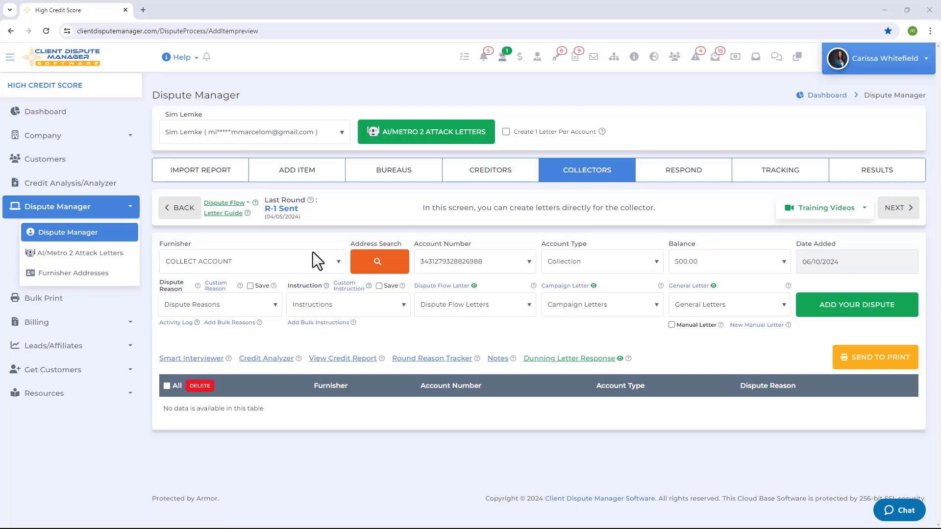
click(387, 265)
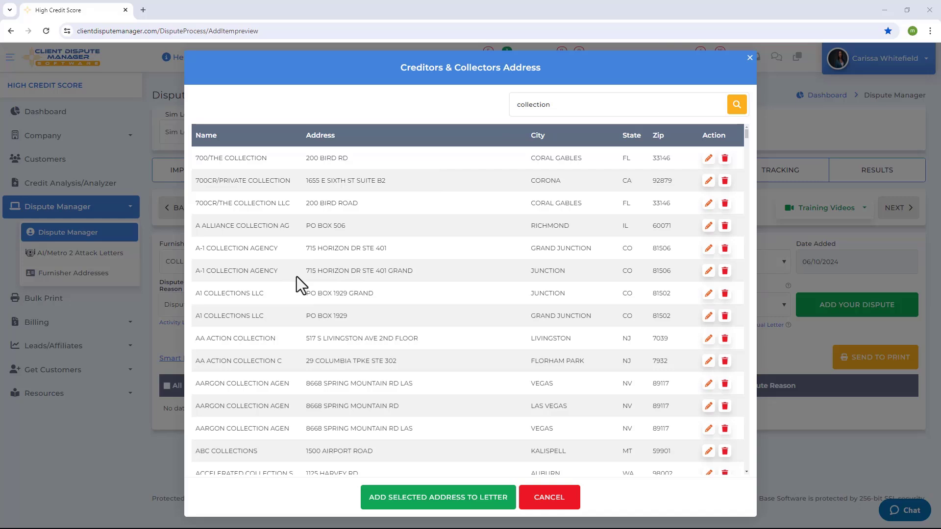
- Insert the A-1 COLLECTION AGENCY address, 715 Horizon Dr Ste 401, into the collector letter
click(245, 252)
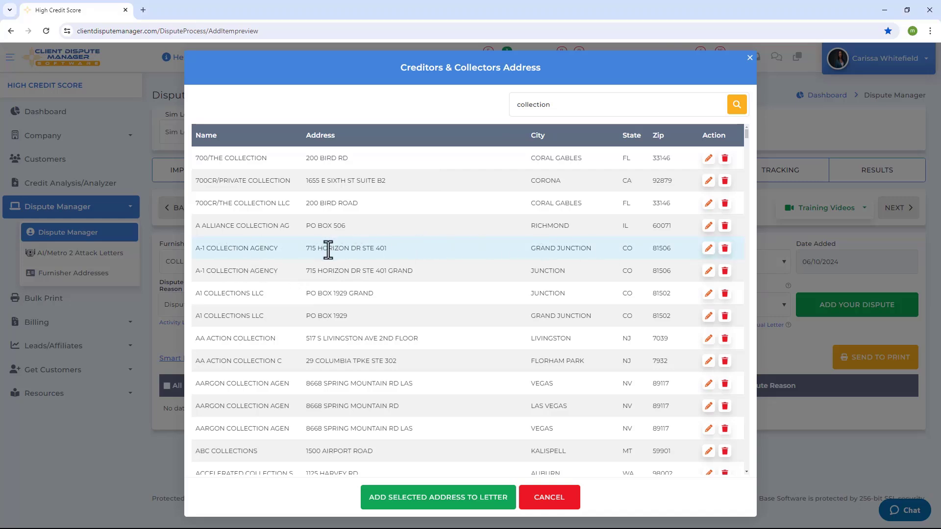
click(429, 500)
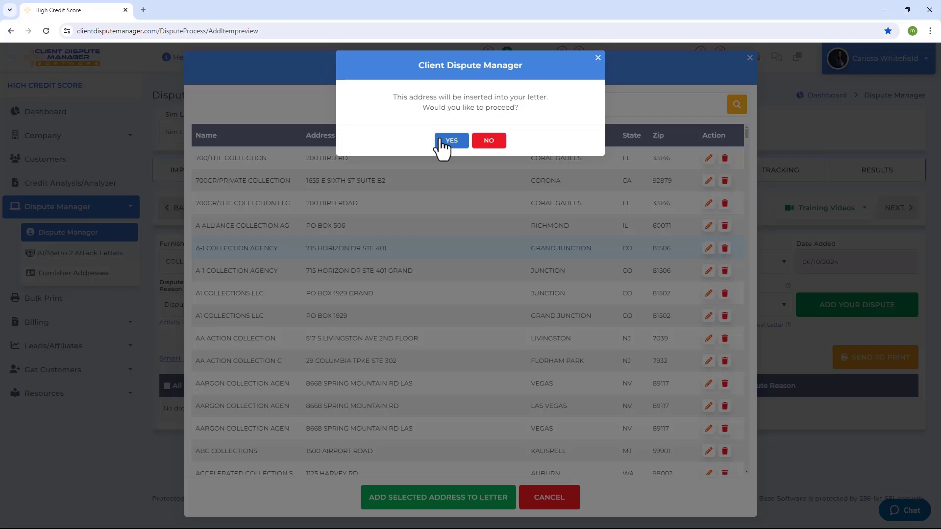
click(442, 142)
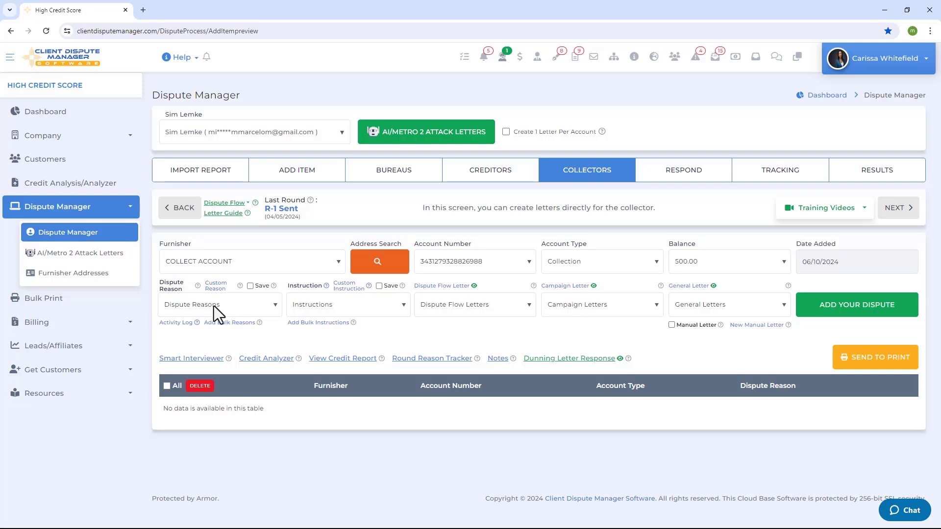
- Set dispute reason 6, incomplete account reporting, and CFPB instruction 25 for COLLECT ACCOUNT
click(229, 304)
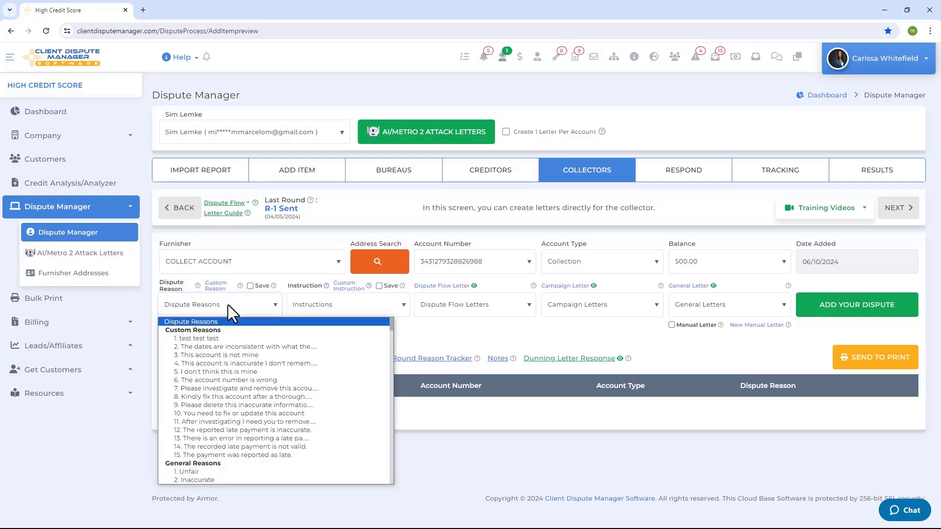
scroll(227, 392, down, 10)
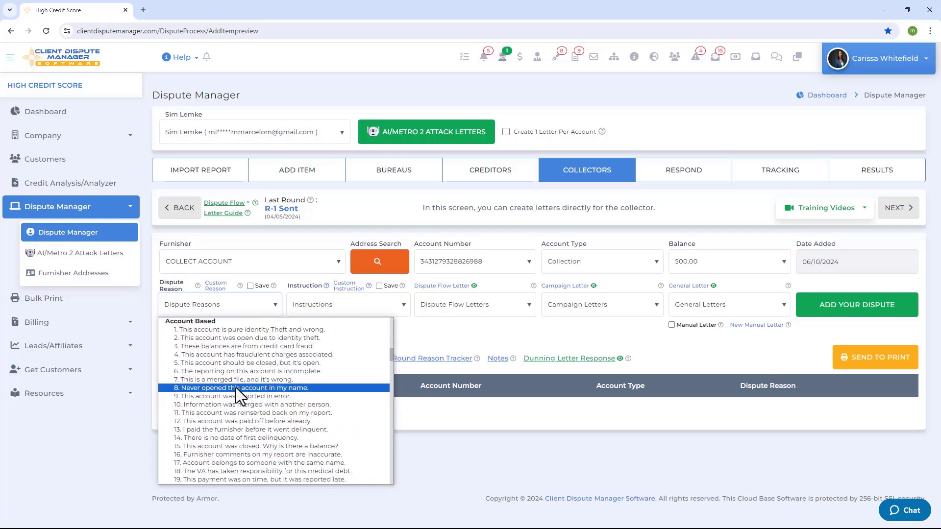
click(222, 371)
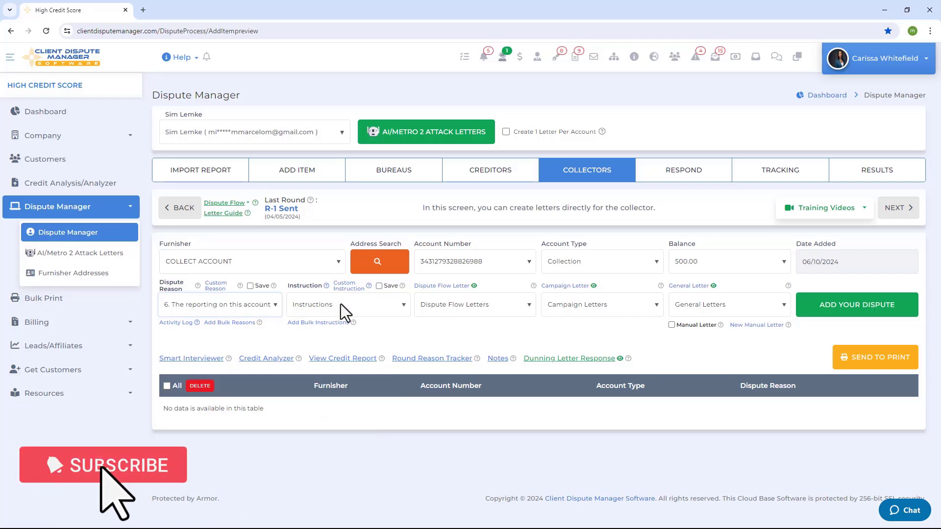
click(363, 302)
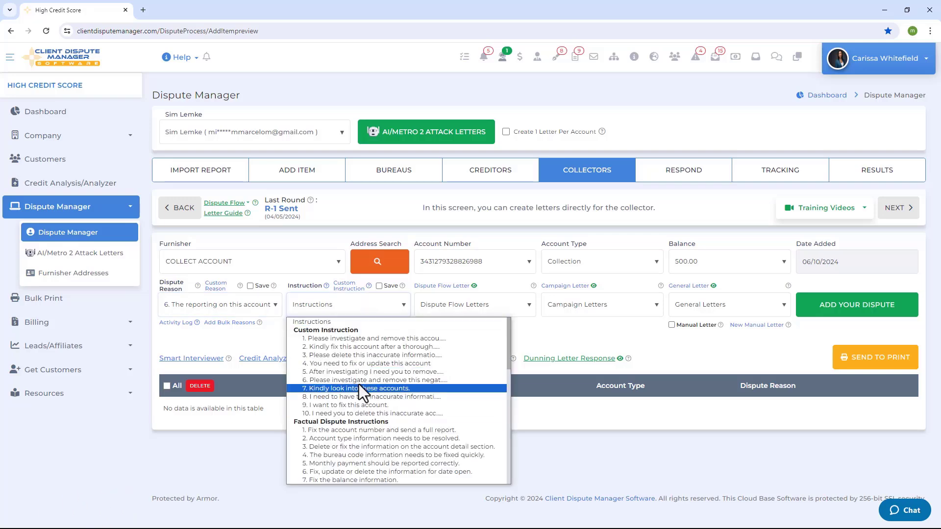
scroll(351, 413, down, 5)
scroll(352, 412, down, 3)
click(360, 399)
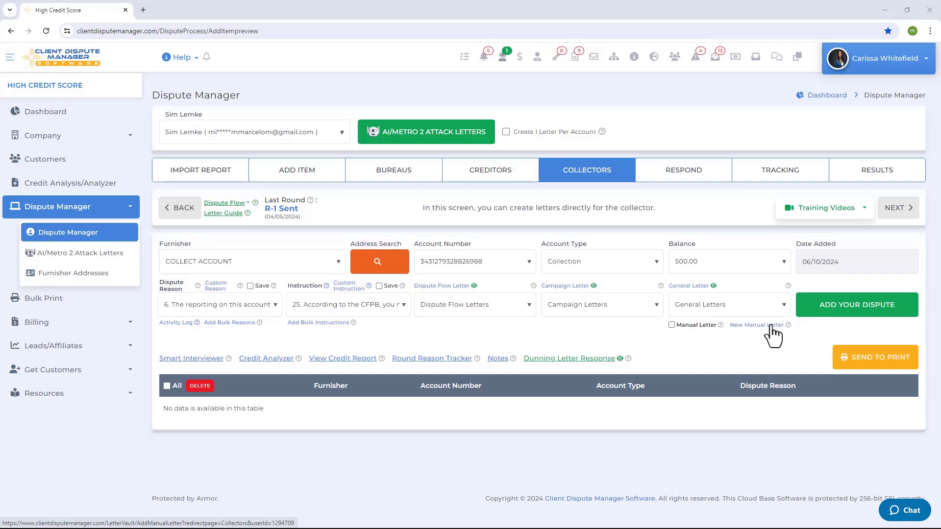
click(76, 139)
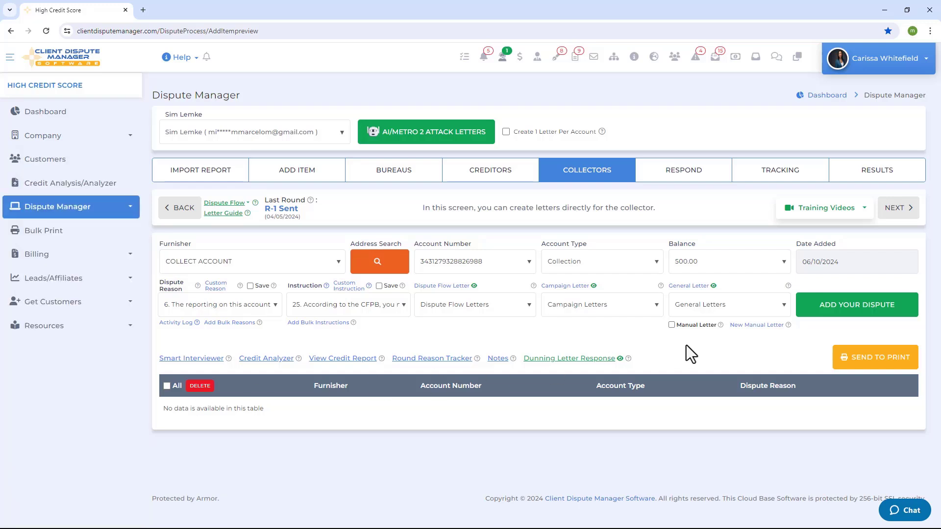
click(672, 325)
click(515, 308)
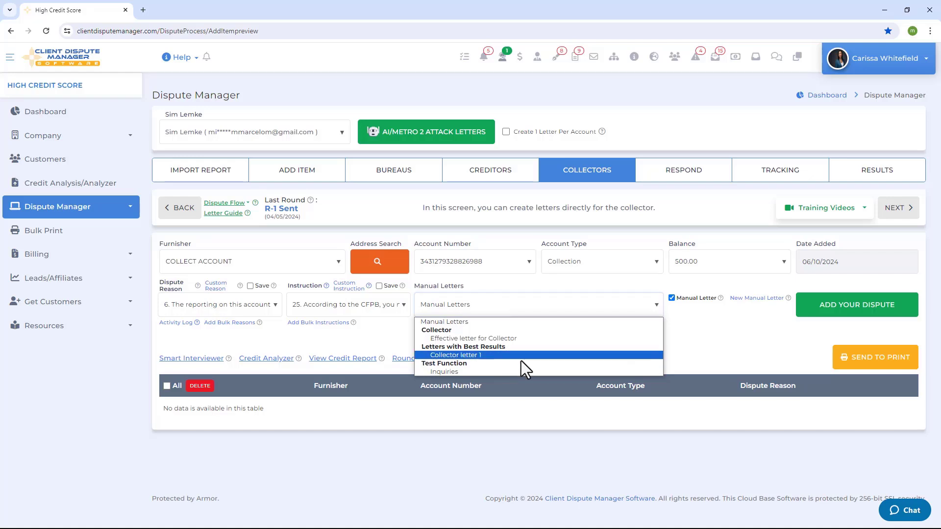
click(671, 298)
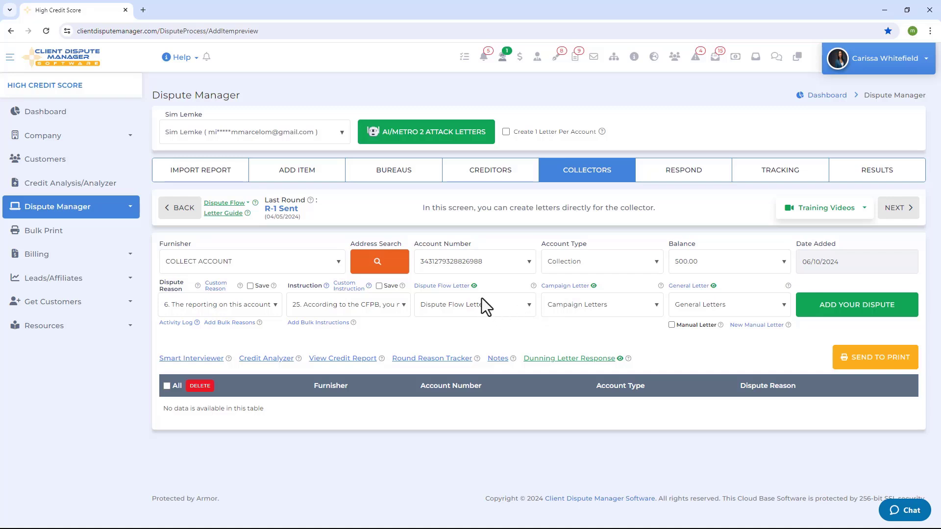
- Review the Dispute Flow Letter options, then list the Campaign Letter choices by account category
click(456, 303)
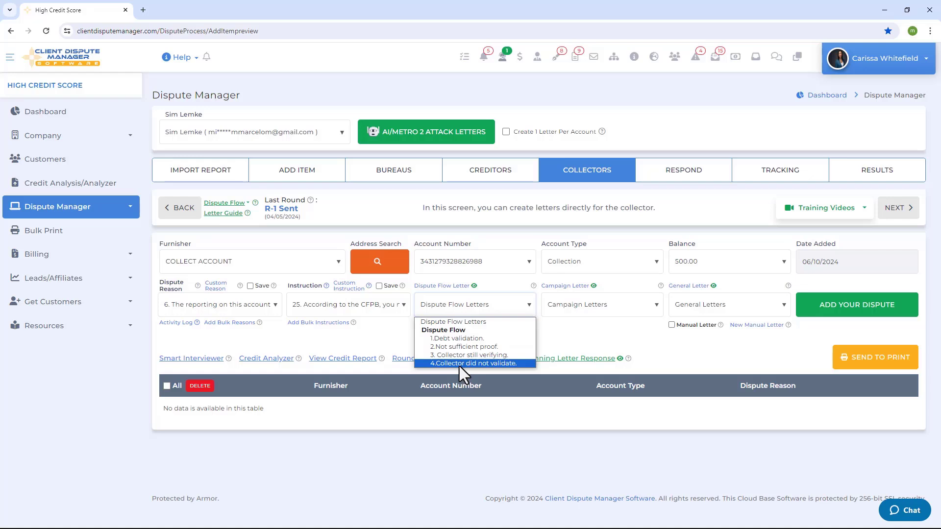
click(598, 305)
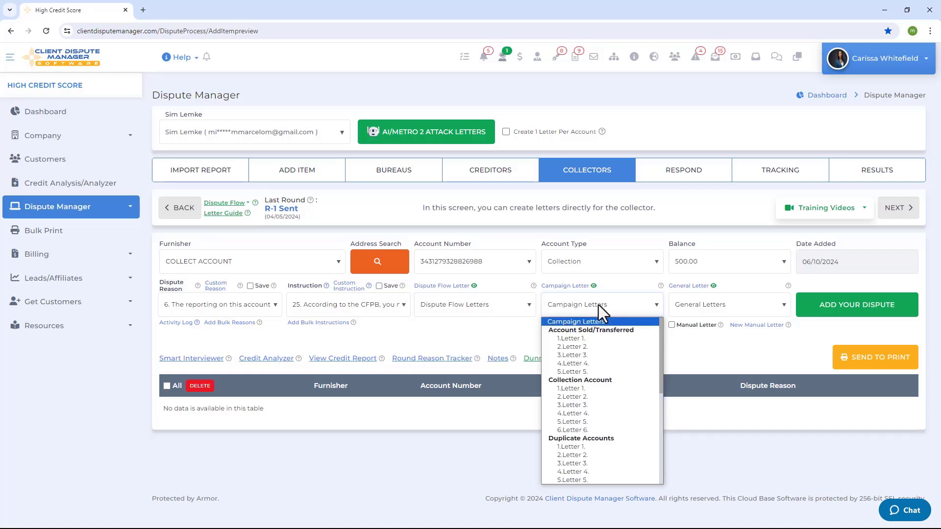
- Try campaign and general letter choices, then select the 1.Debt validation. dispute flow letter
click(580, 389)
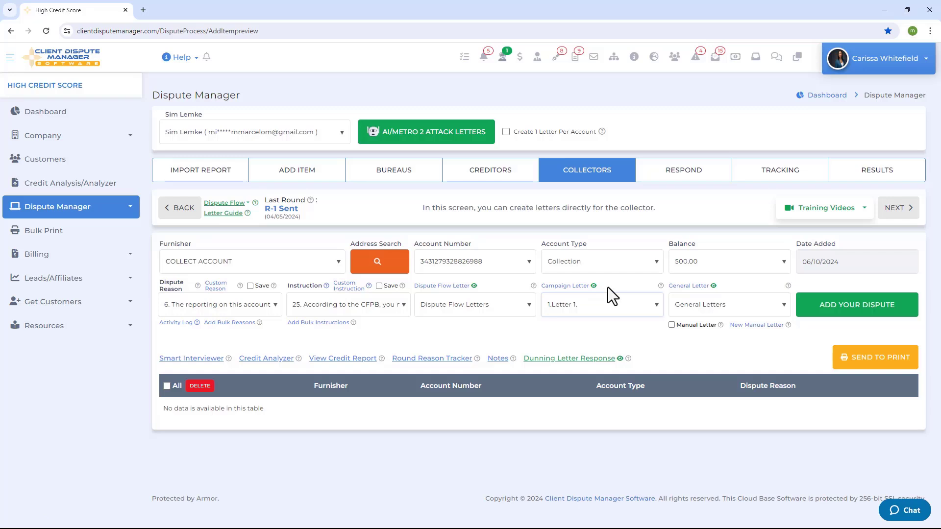
key(Down)
key(Down)
click(700, 306)
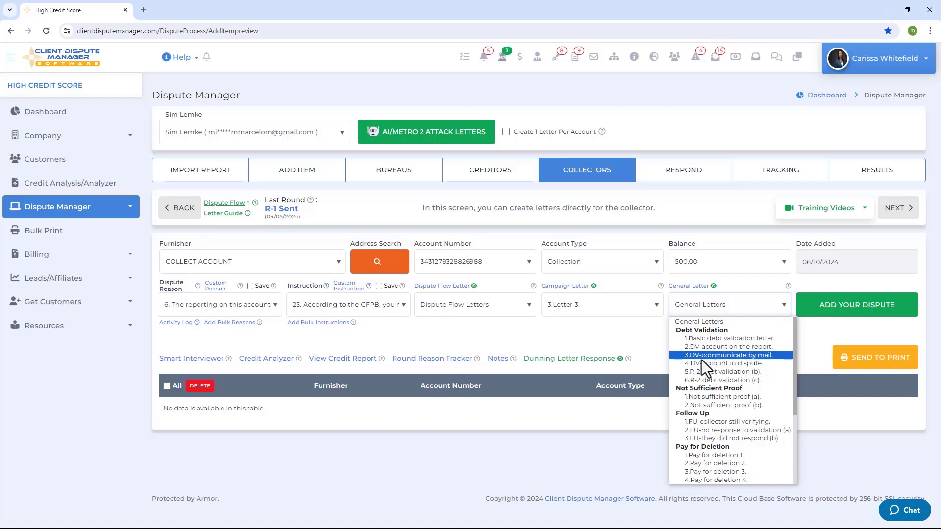
scroll(713, 425, down, 3)
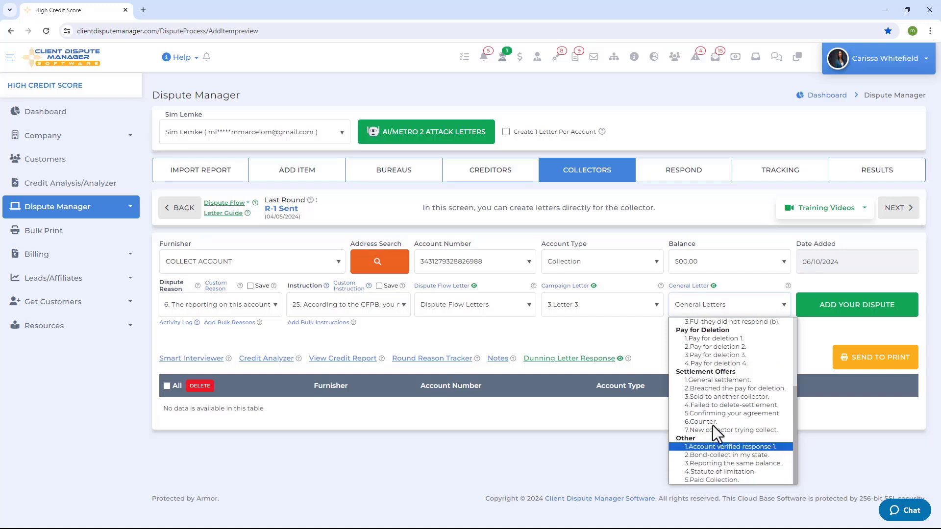
click(714, 381)
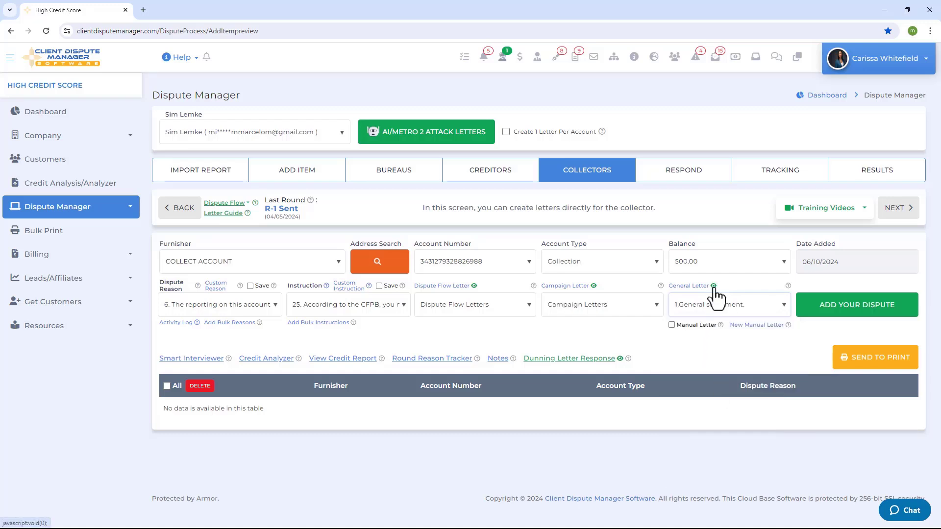
click(482, 306)
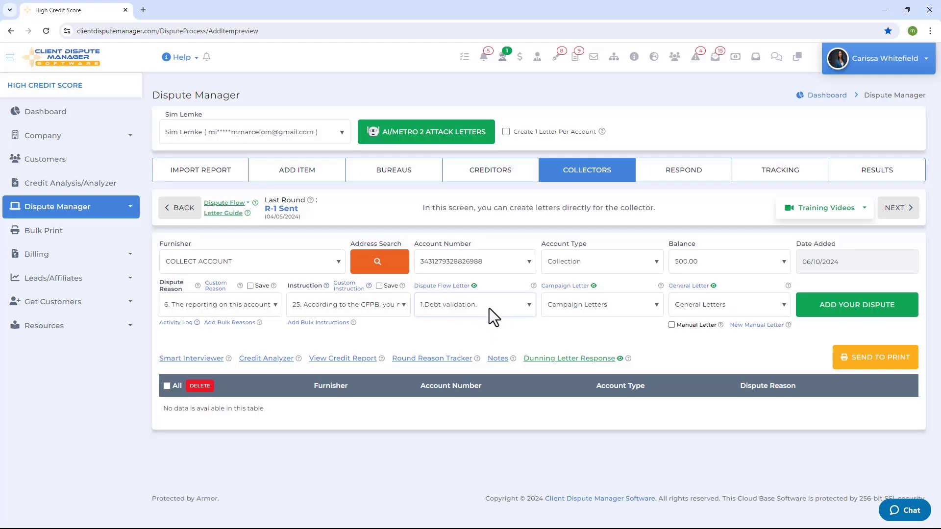
- Review the 1.Debt validation. letter text in the editor, including its address placeholder, and save it
click(474, 286)
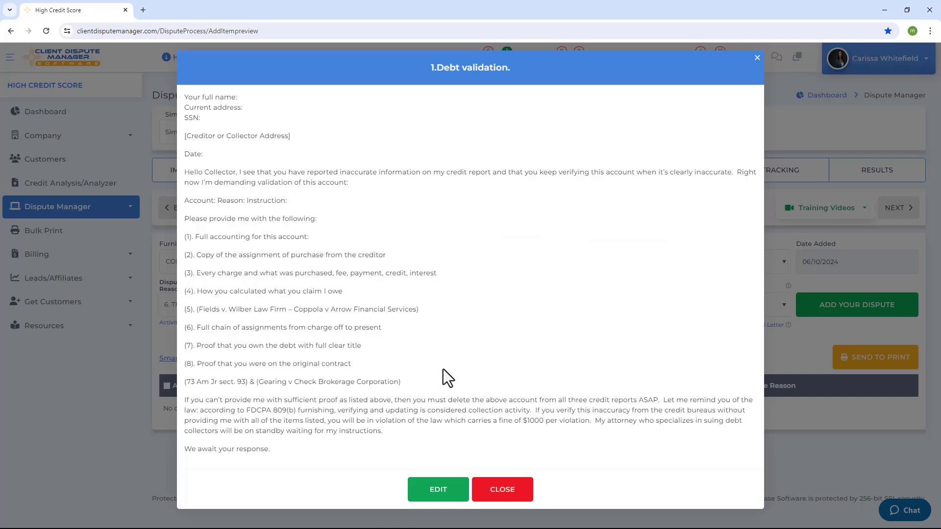
click(434, 492)
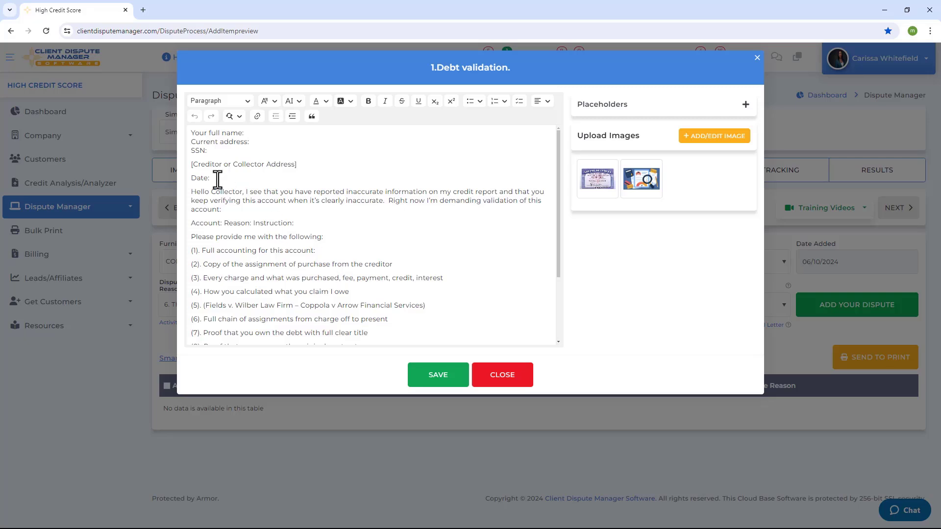
drag(191, 164, 320, 164)
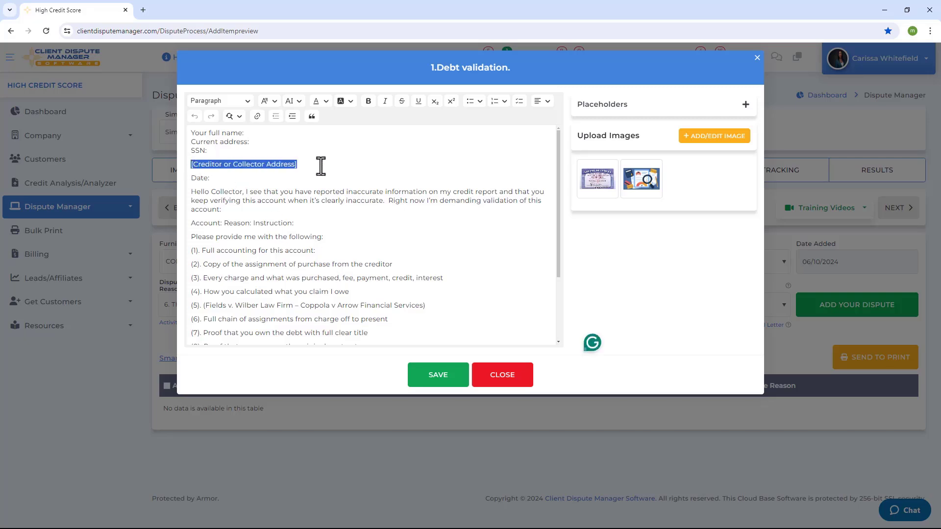
click(645, 126)
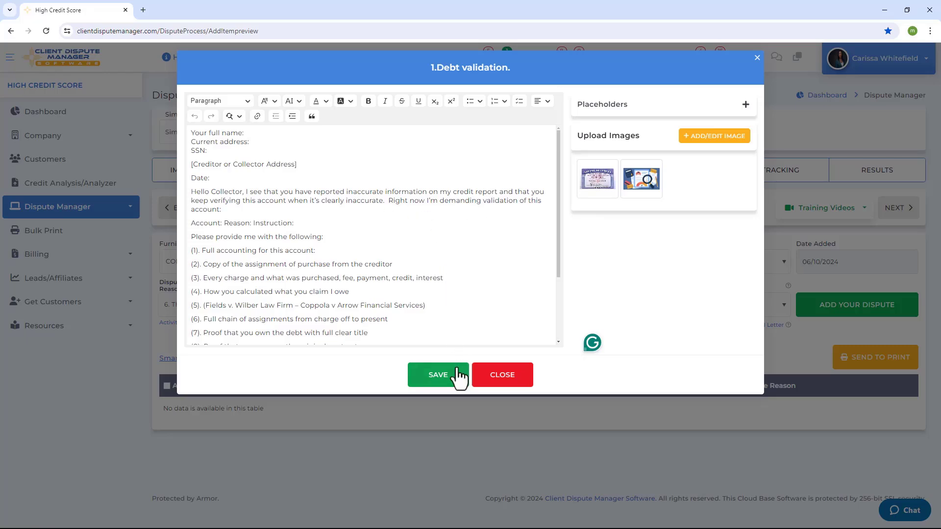
click(438, 375)
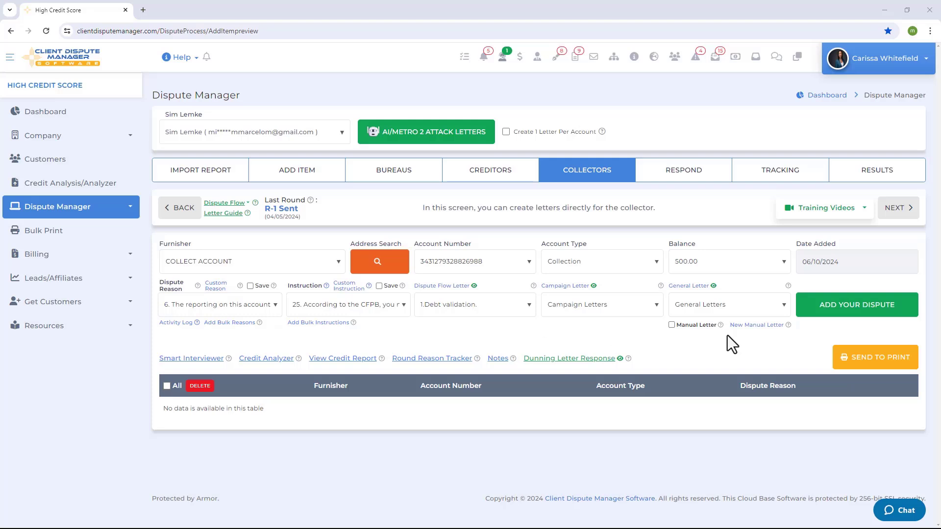
- Add the COLLECT ACCOUNT dispute to the dispute list and send it to print
click(855, 306)
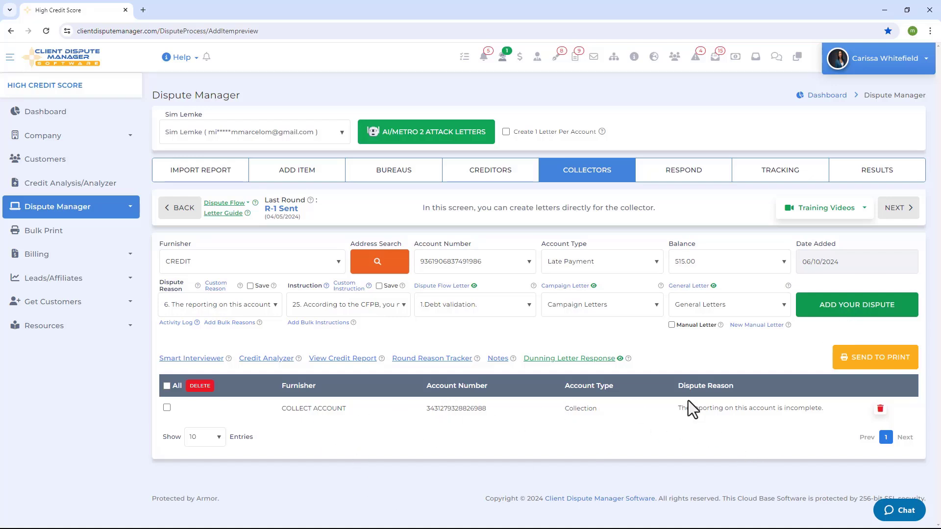
click(858, 365)
- Save the print request with Round 1, Set unchanged, and the follow-up letter due at 45 days
click(428, 158)
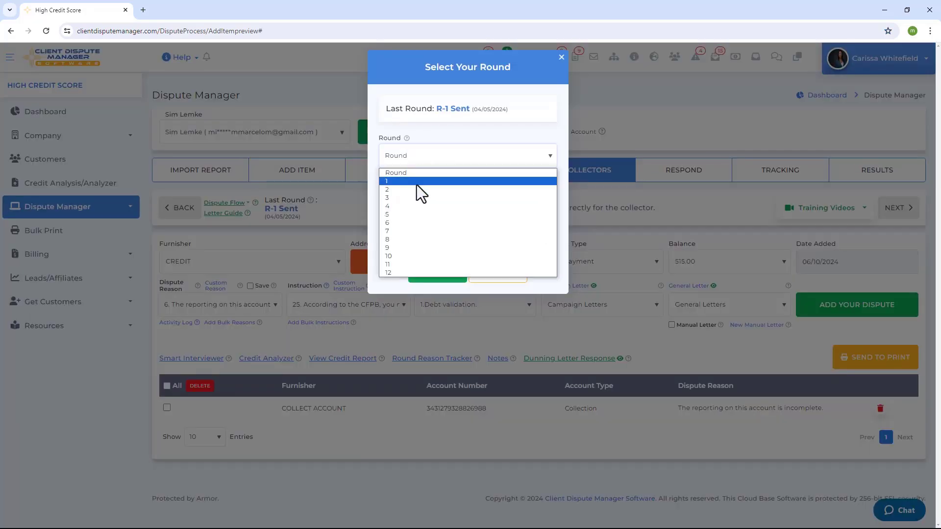
key(Escape)
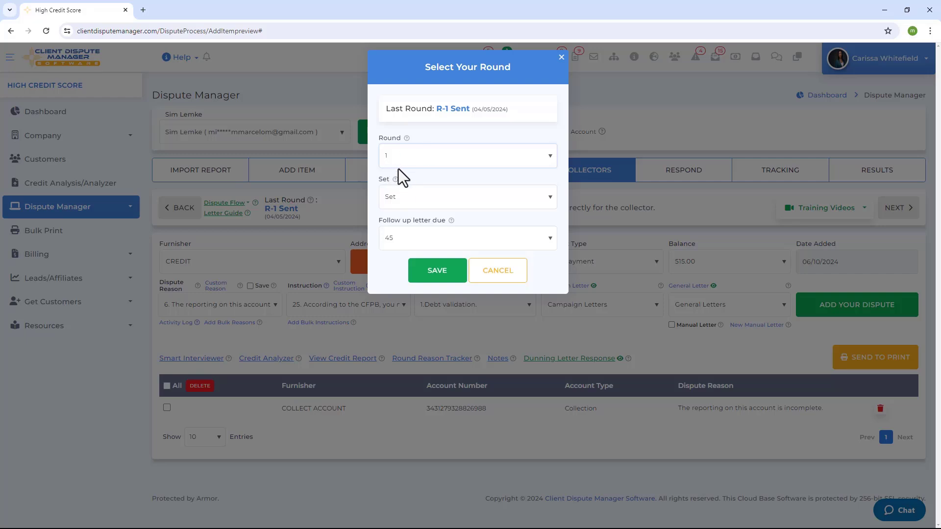
click(401, 202)
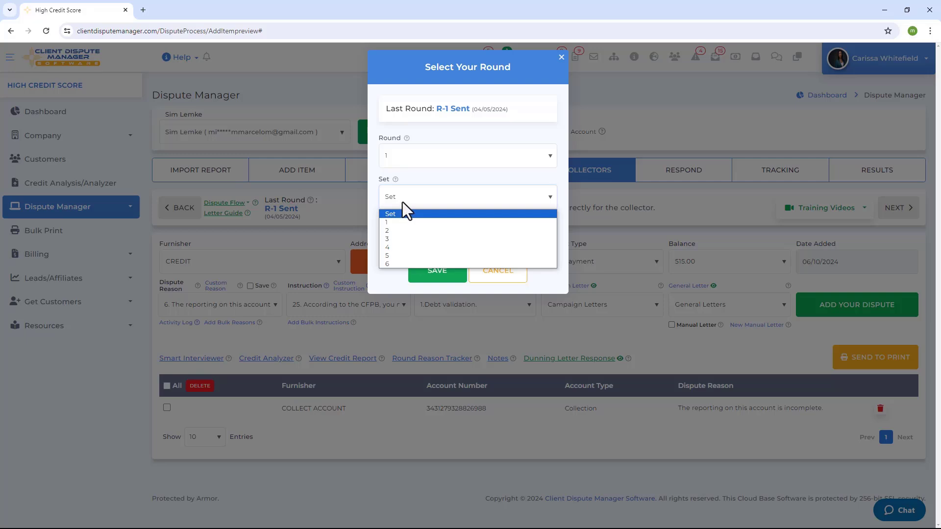
click(386, 220)
click(393, 241)
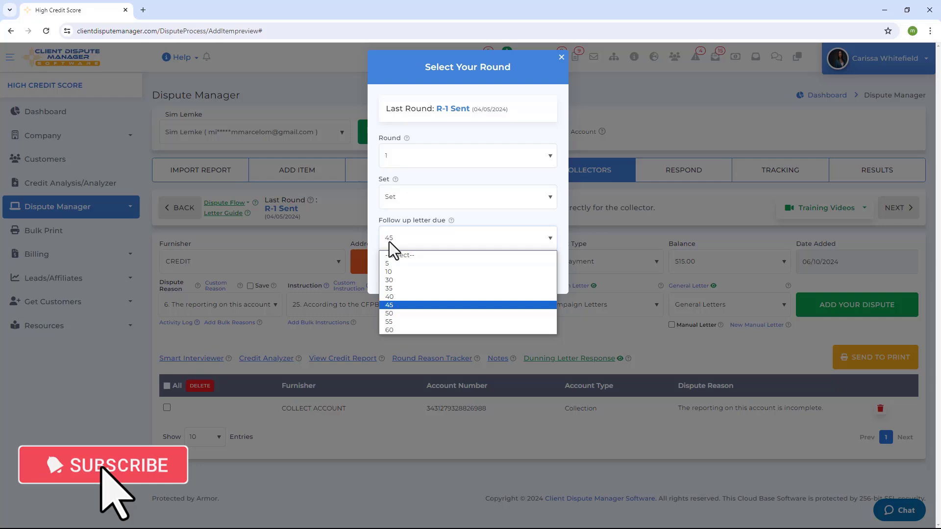
click(390, 245)
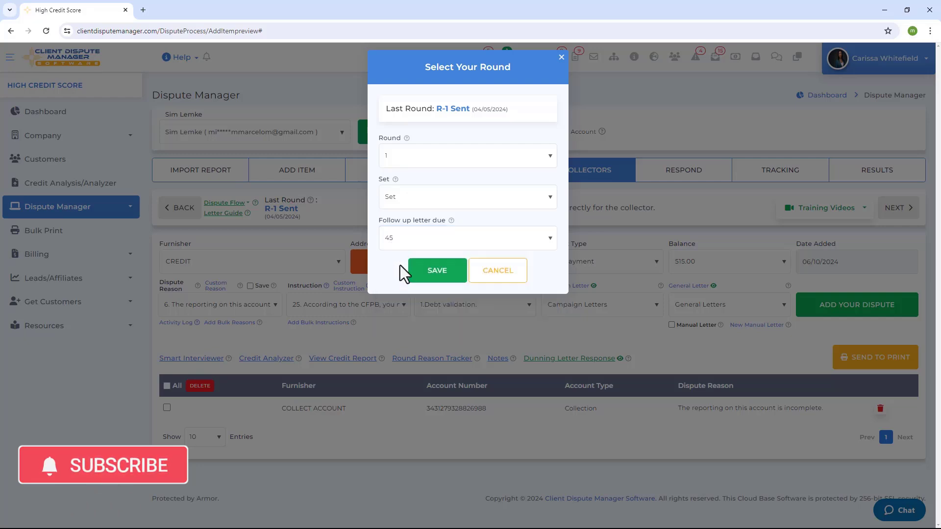
click(437, 276)
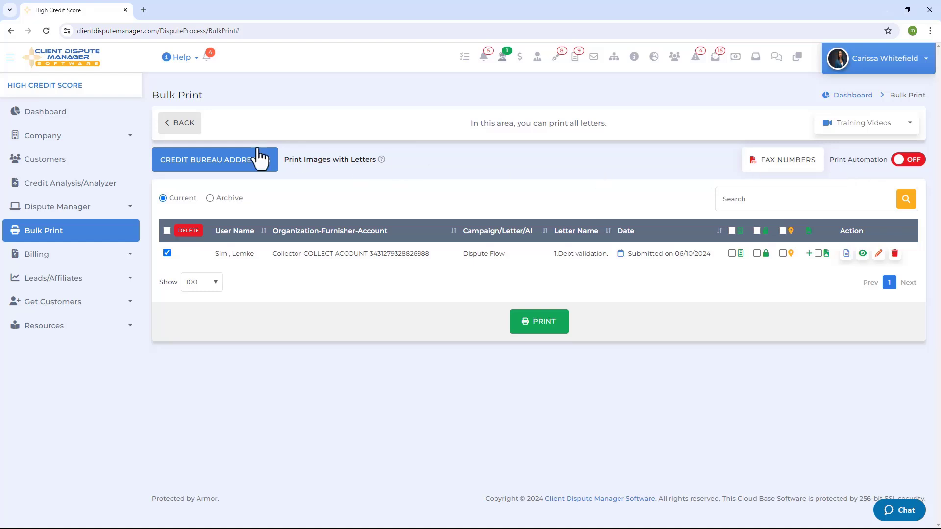
- Expand the Company section in the sidebar
click(68, 137)
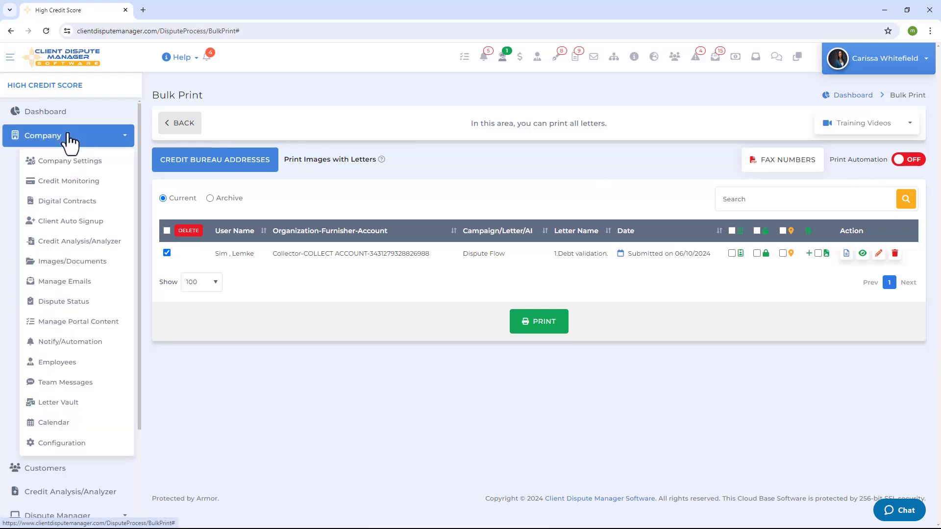
- Go to Company > Notify/Automation and show the 1 Click Print Automation with LetterStream section
click(68, 353)
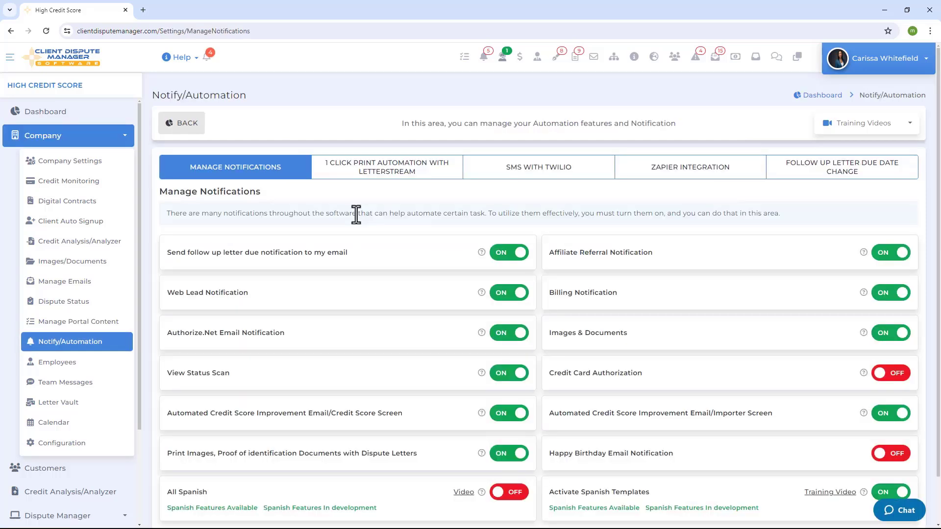
click(388, 173)
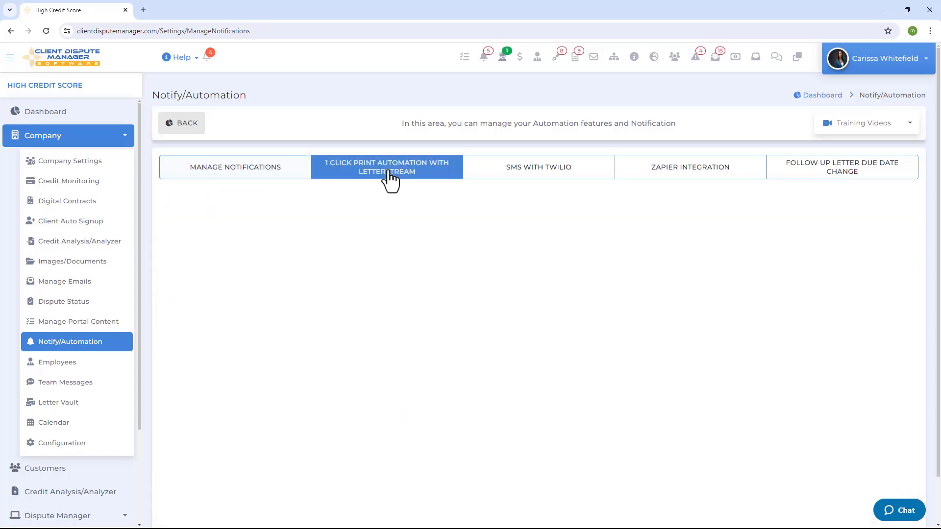